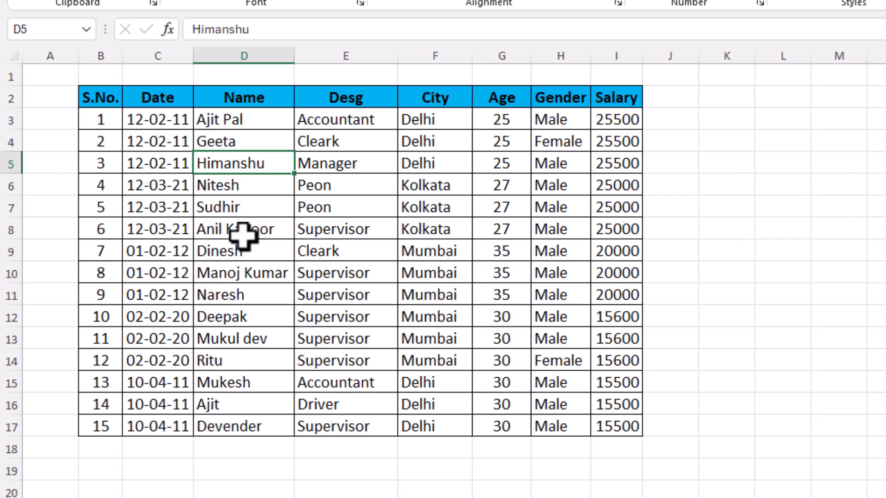
Step: Look over the employee table's Name, Date, City and Age columns
left_click(273, 123)
left_click_drag(274, 137, 256, 298)
left_click(261, 316)
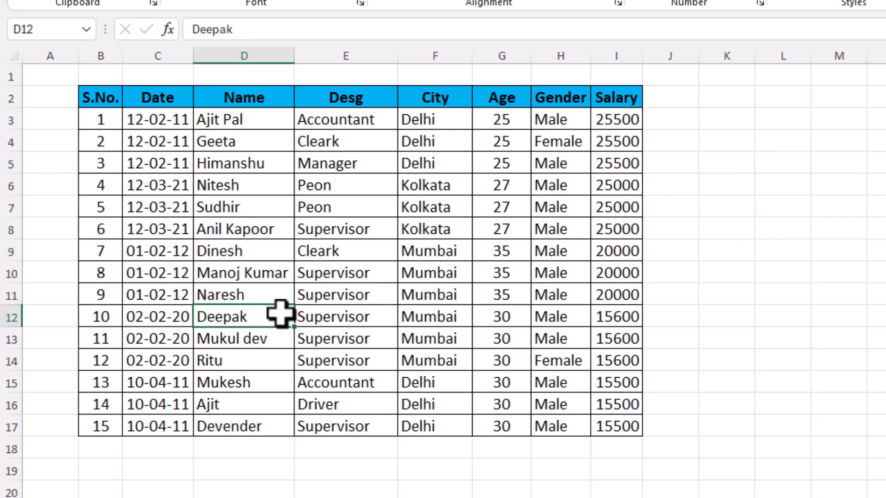
left_click(248, 182)
left_click(245, 323)
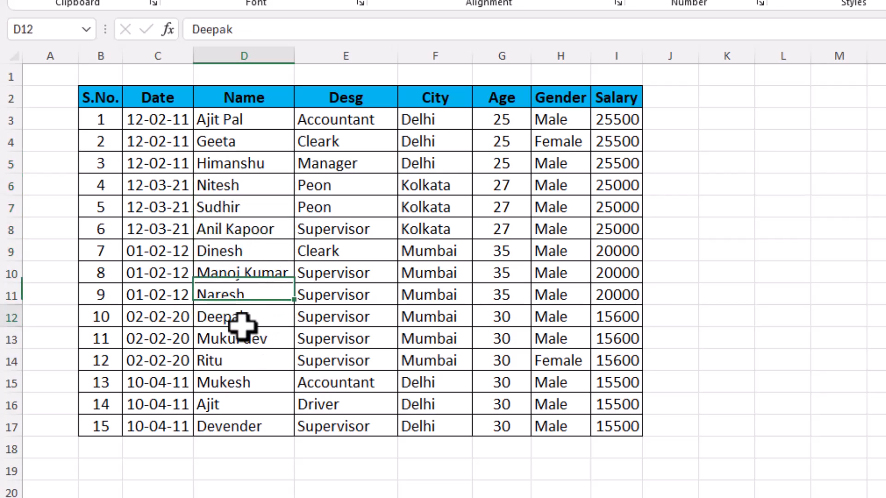
left_click_drag(171, 117, 170, 188)
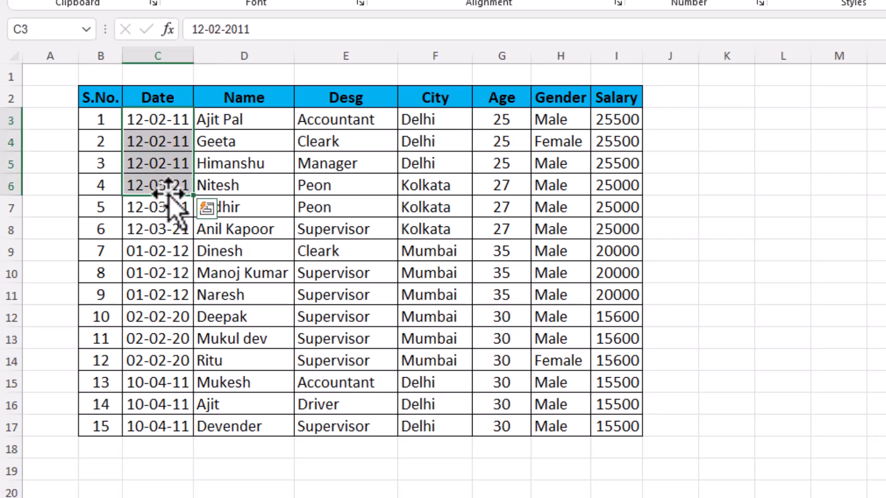
left_click(434, 121)
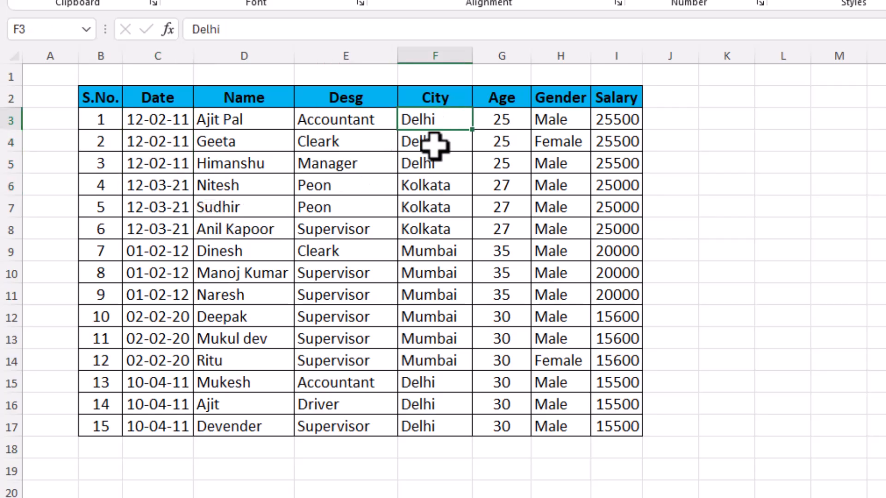
left_click(486, 123)
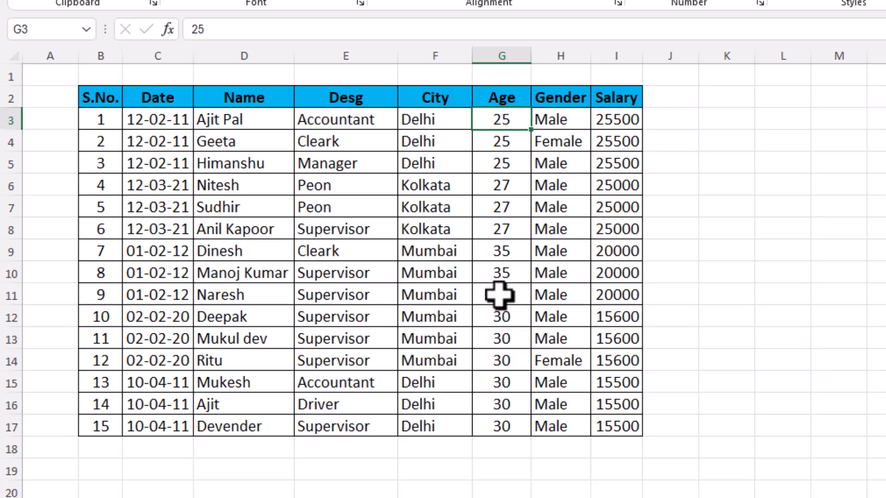
Step: Sort the table by the Name column from A to Z, expanding the selection so whole rows move together
left_click(256, 123)
left_click_drag(254, 144, 246, 420)
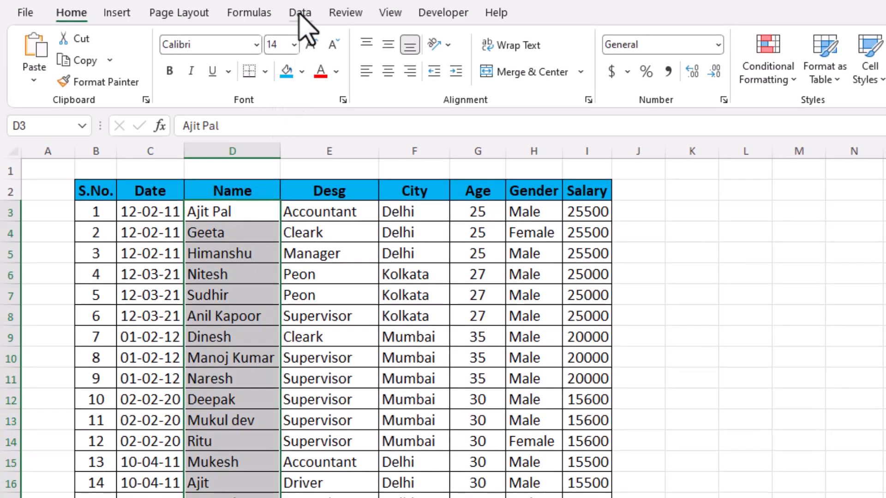
left_click(300, 14)
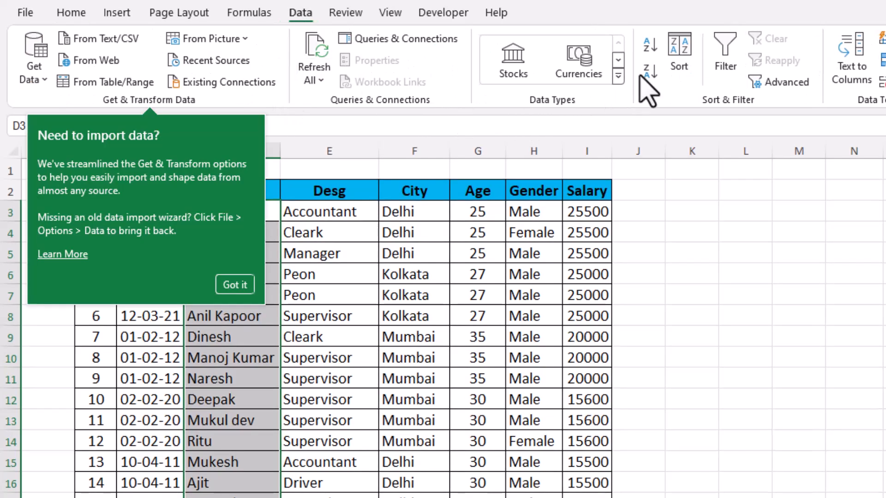
left_click(241, 285)
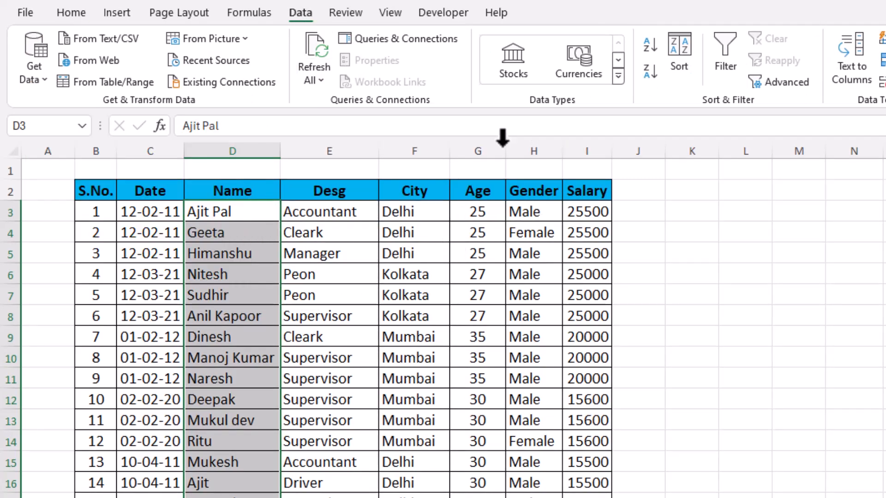
left_click(648, 50)
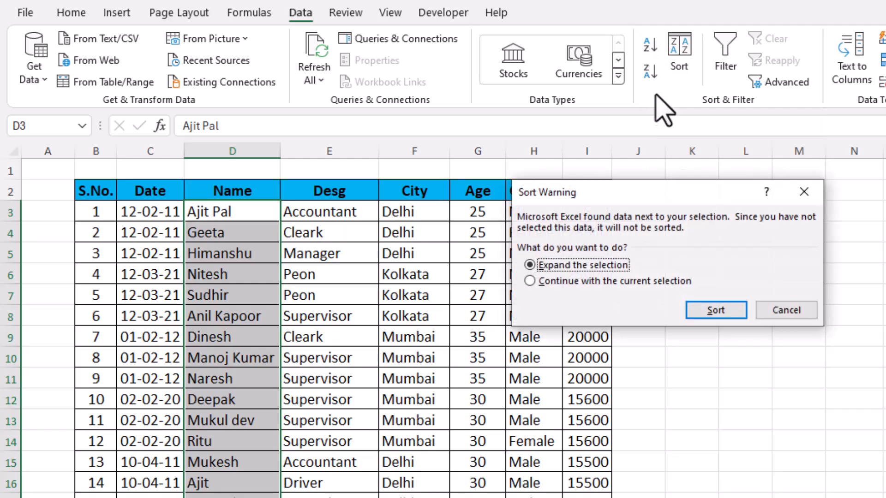
left_click_drag(666, 194, 553, 195)
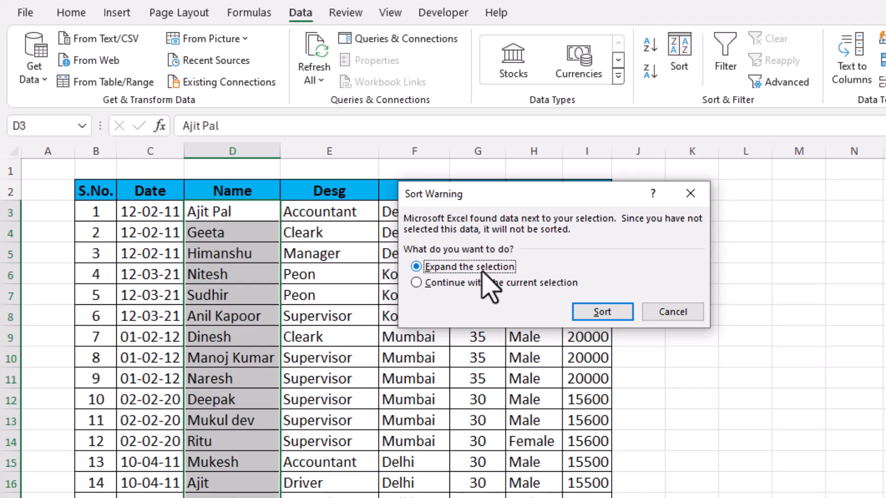
left_click(416, 283)
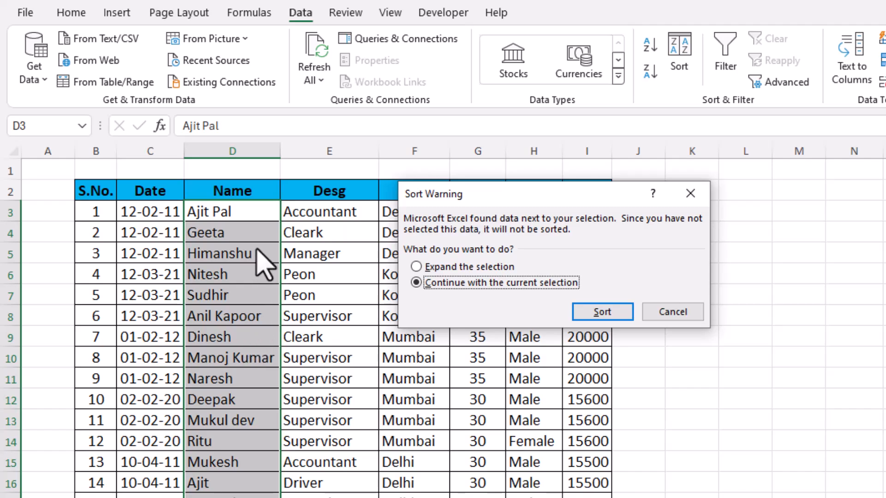
left_click(416, 266)
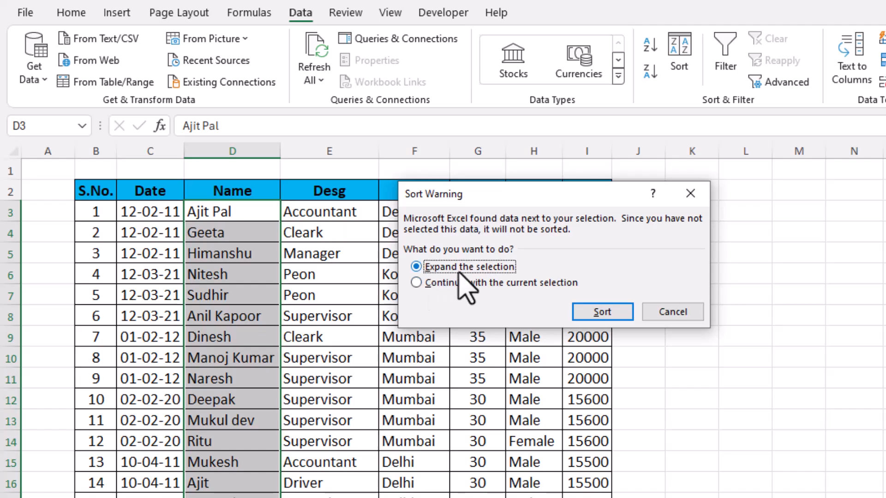
left_click(602, 312)
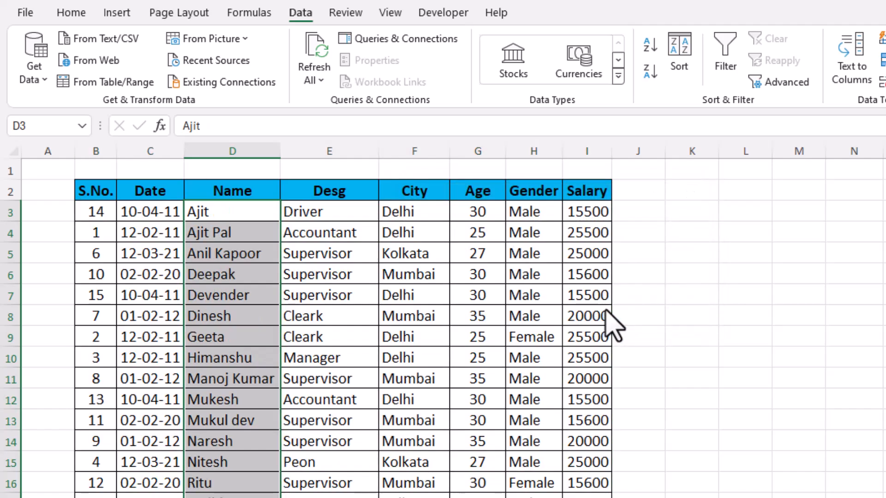
Step: Sort only the S.No. values from smallest to largest, continuing with the current selection so the other columns are excluded
left_click(252, 215)
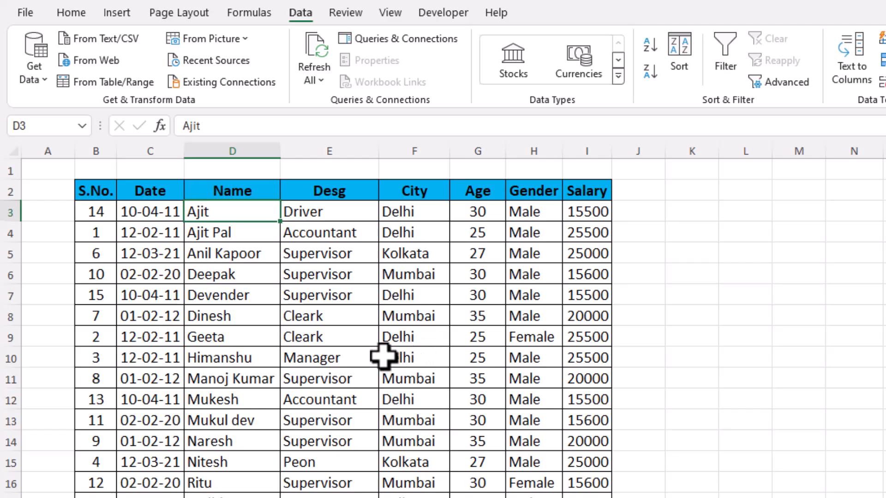
left_click_drag(97, 215, 97, 489)
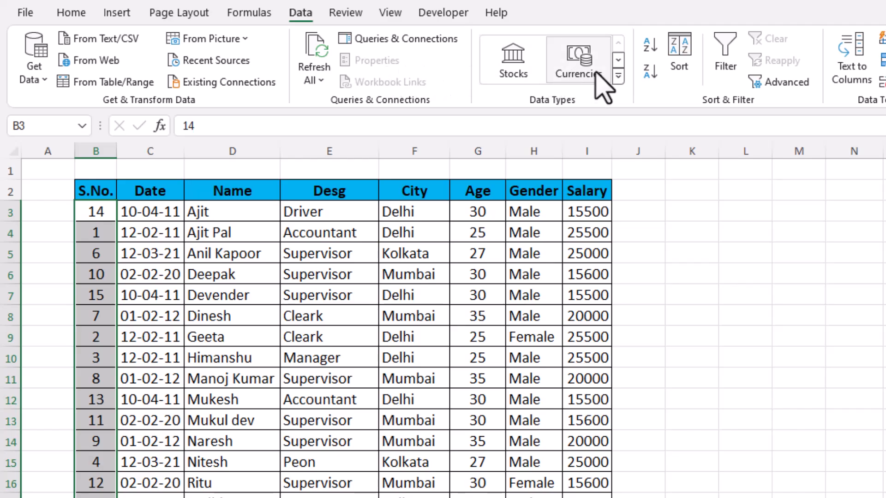
left_click(646, 46)
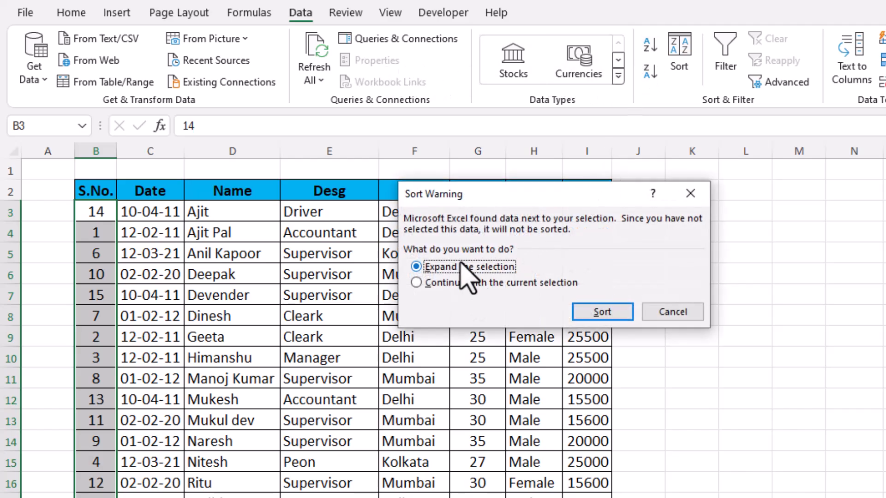
left_click(424, 283)
left_click(602, 313)
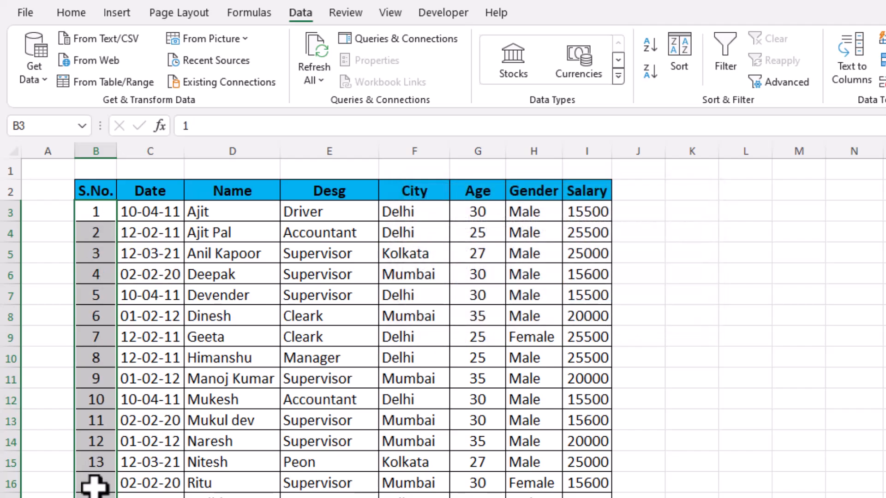
Step: Examine the entries in the Name and Desg columns of the sorted table
left_click(176, 209)
left_click(193, 211)
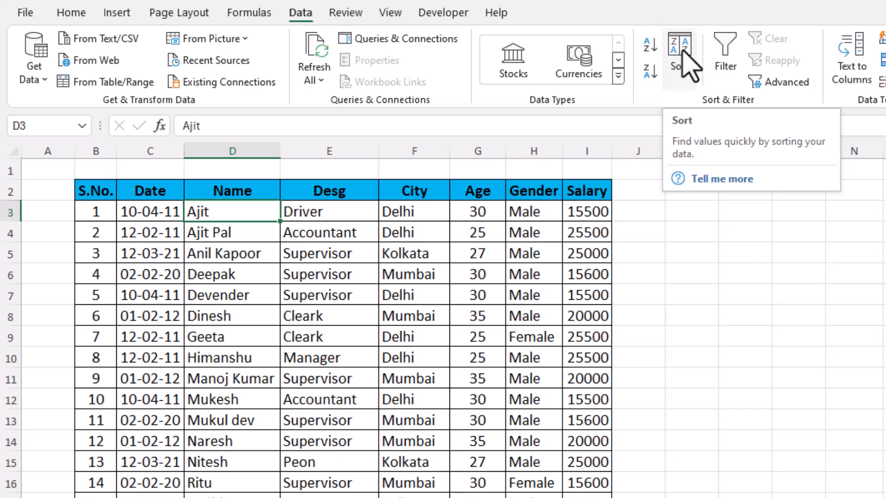
left_click_drag(231, 212, 213, 489)
left_click(217, 217)
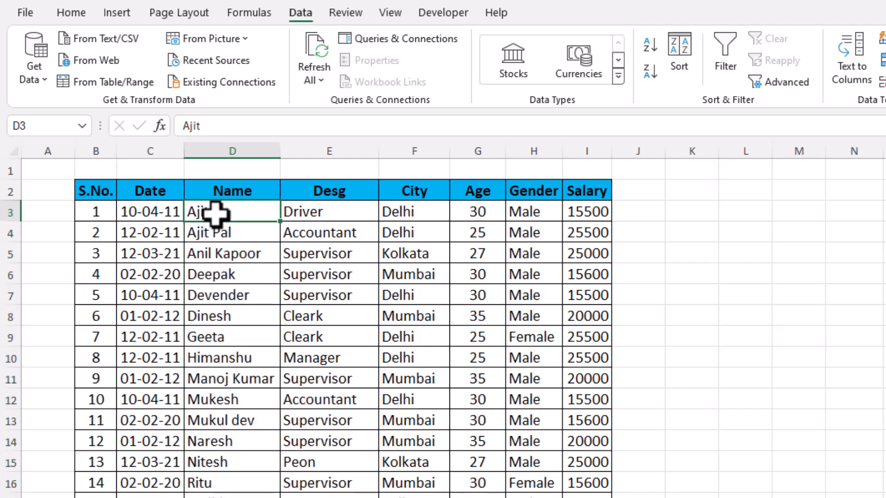
left_click(315, 206)
left_click_drag(237, 219, 239, 252)
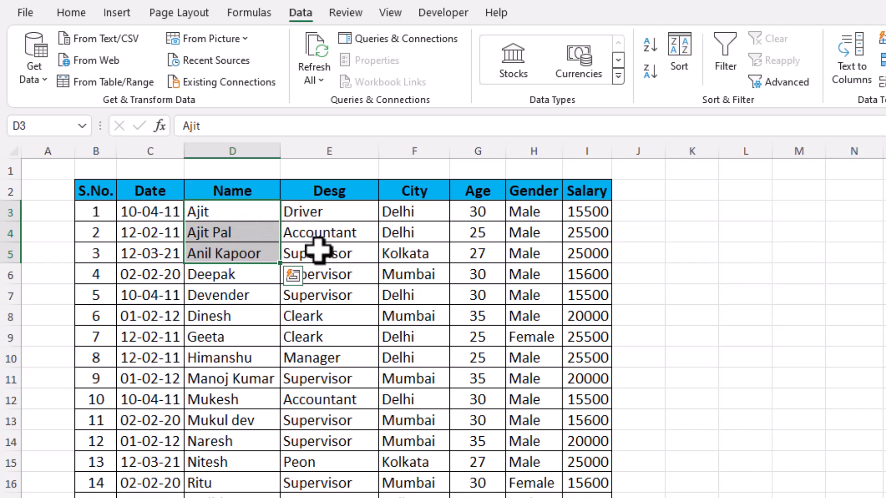
left_click(303, 233)
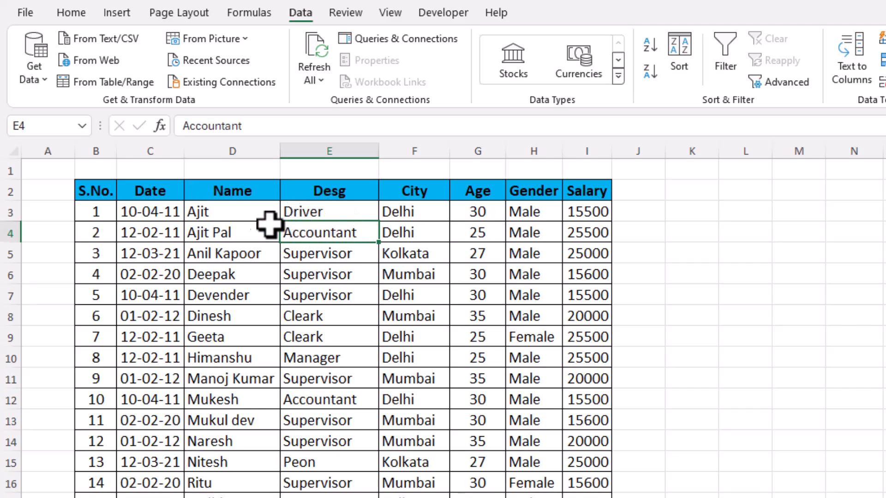
left_click_drag(241, 212, 244, 249)
left_click_drag(312, 216, 314, 253)
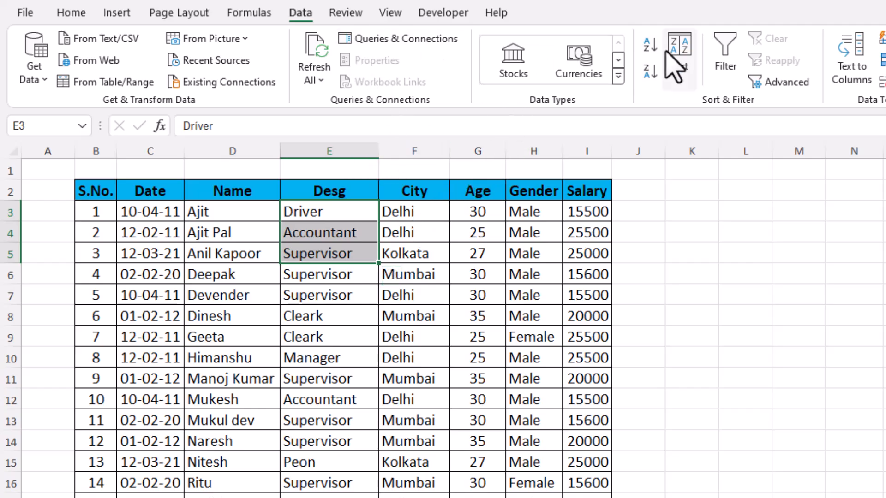
left_click(251, 212)
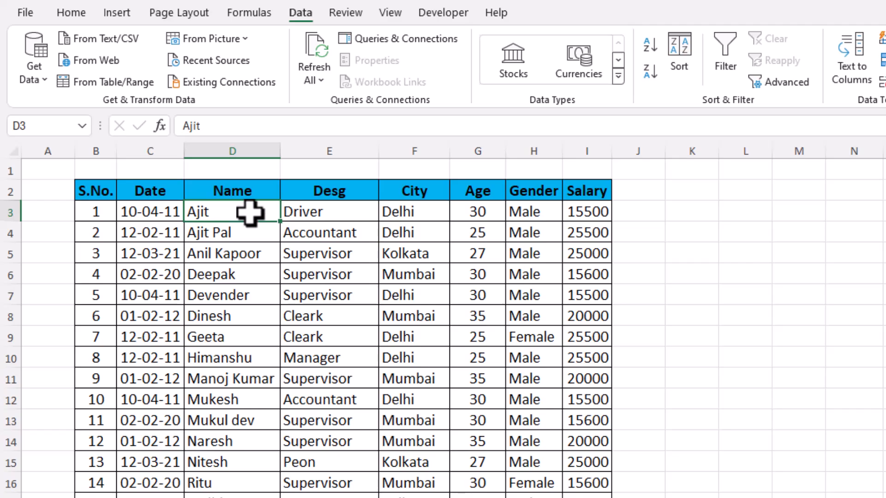
left_click_drag(249, 212, 249, 493)
Step: Open the custom Sort settings for the whole table including its header row, with the data marked as having headers
left_click_drag(89, 190, 596, 492)
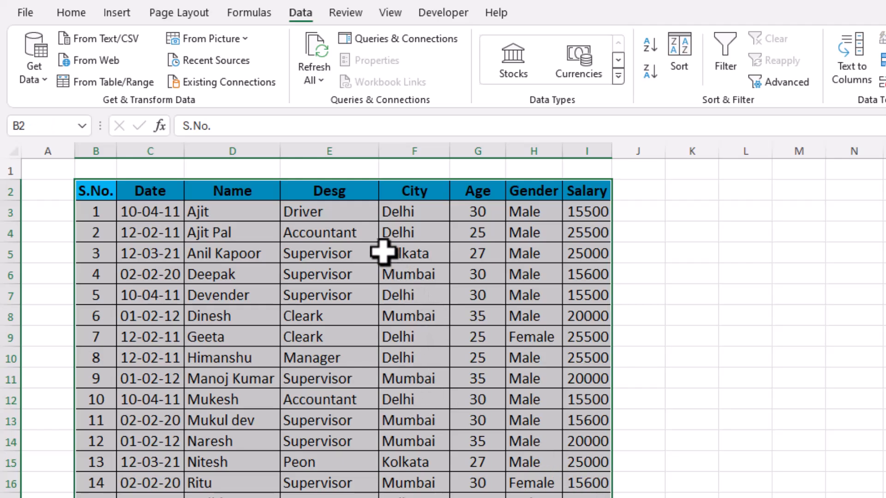
left_click(679, 55)
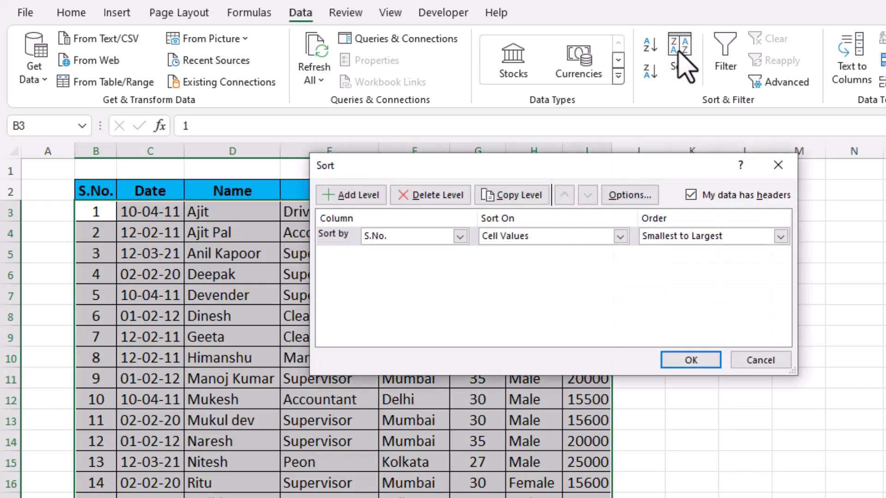
left_click_drag(580, 166, 573, 230)
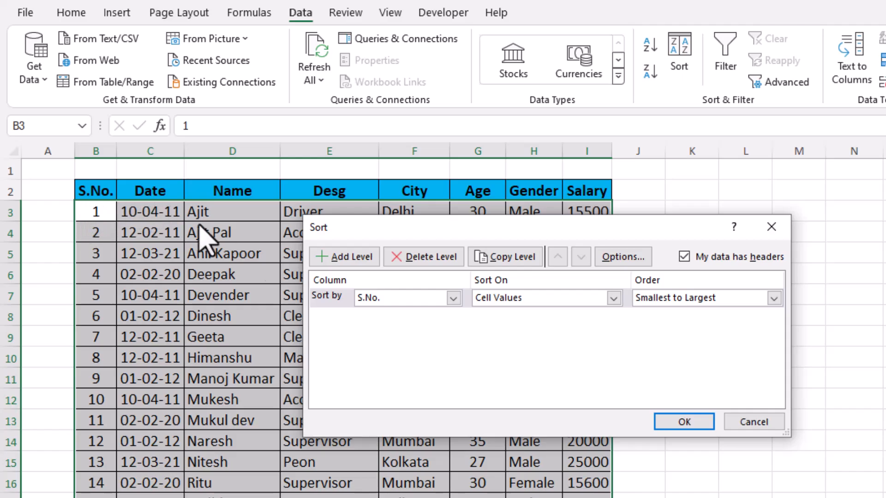
left_click(685, 256)
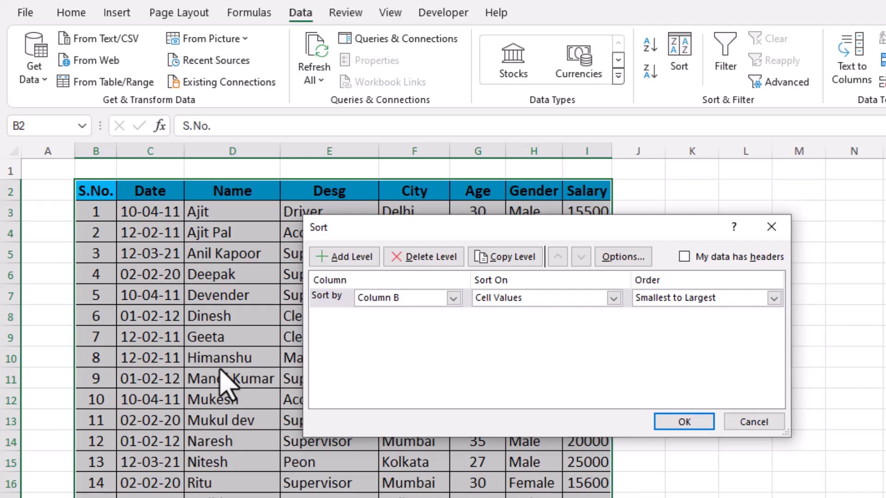
left_click(684, 257)
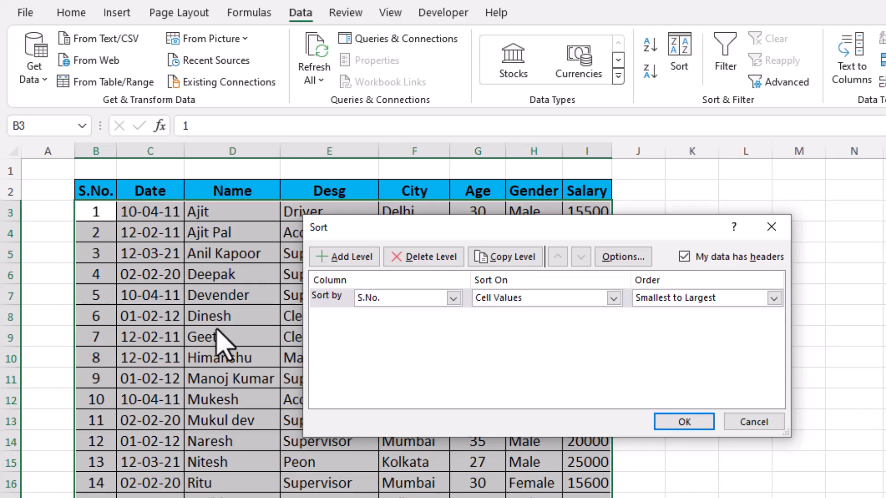
left_click_drag(442, 233, 486, 202)
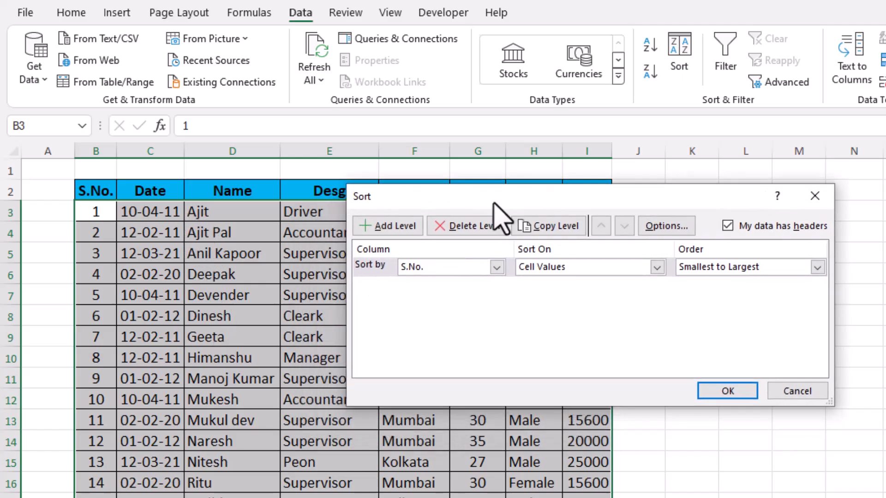
Step: Set the first sort level to the Name column, sorted on Cell Values
left_click(496, 267)
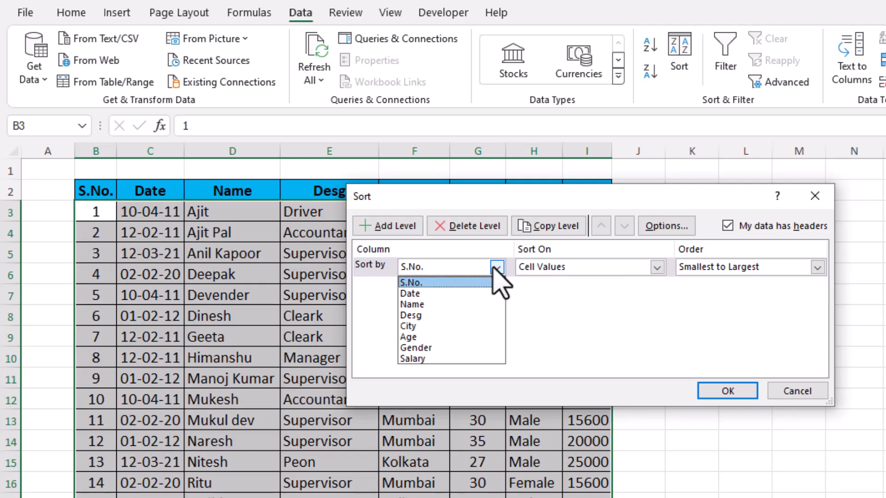
left_click(423, 304)
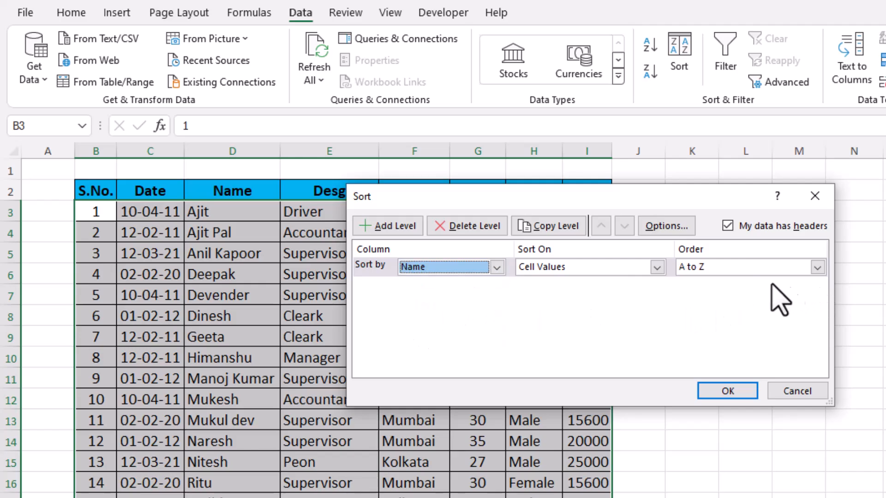
left_click(657, 267)
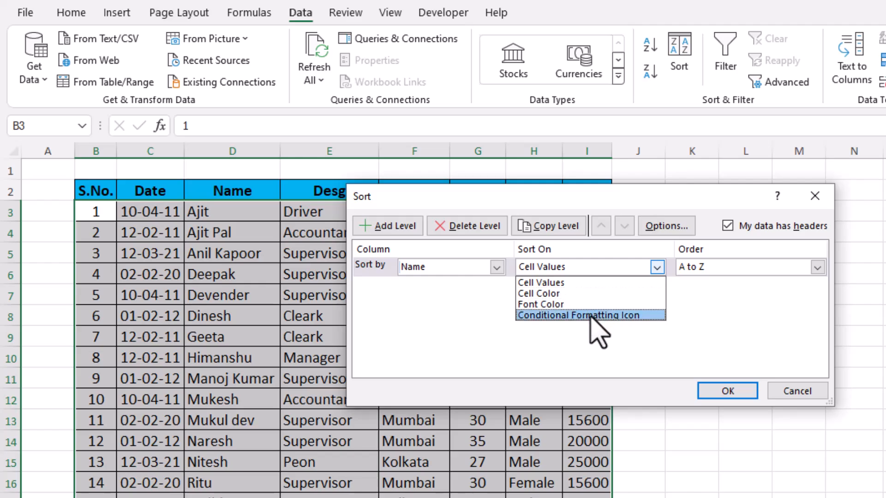
left_click(656, 273)
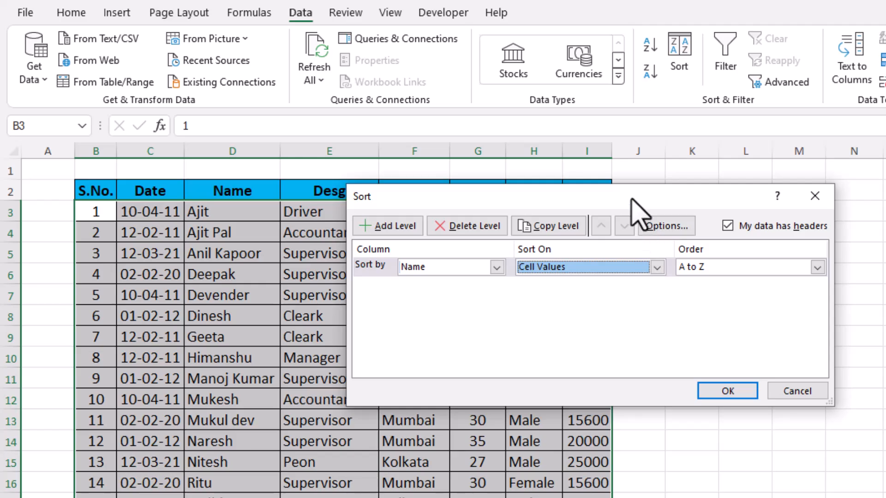
Step: Add a second sort level on the Desg column, sorted on Cell Values in Z to A order
left_click(394, 228)
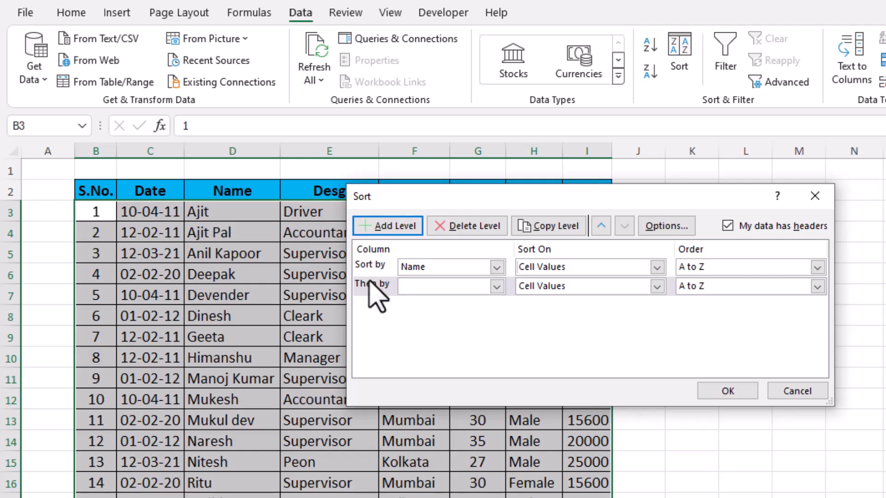
left_click(497, 287)
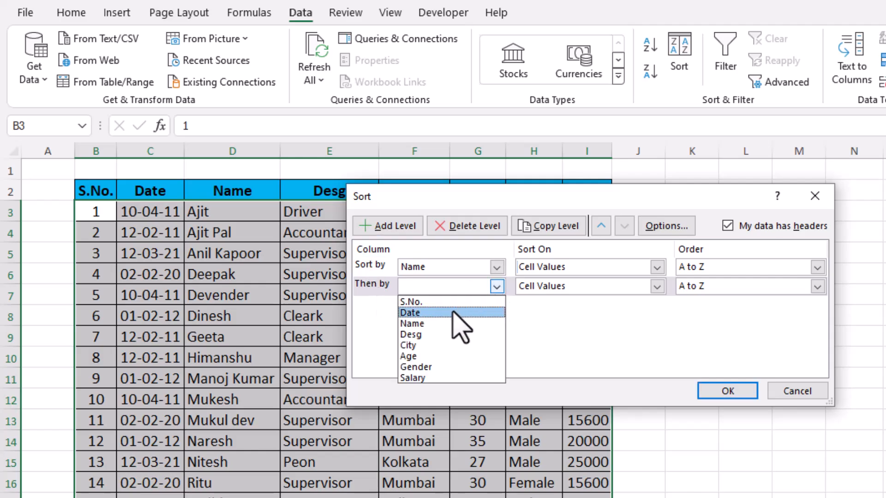
left_click(442, 334)
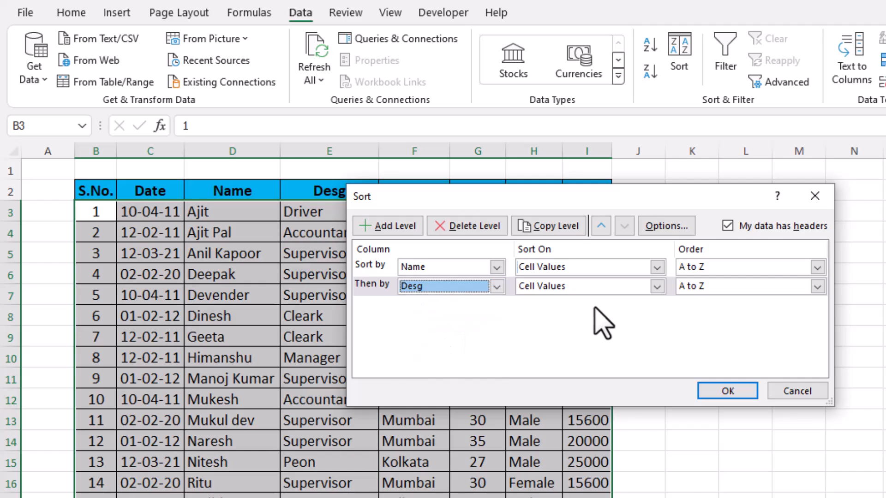
left_click(748, 293)
left_click(748, 294)
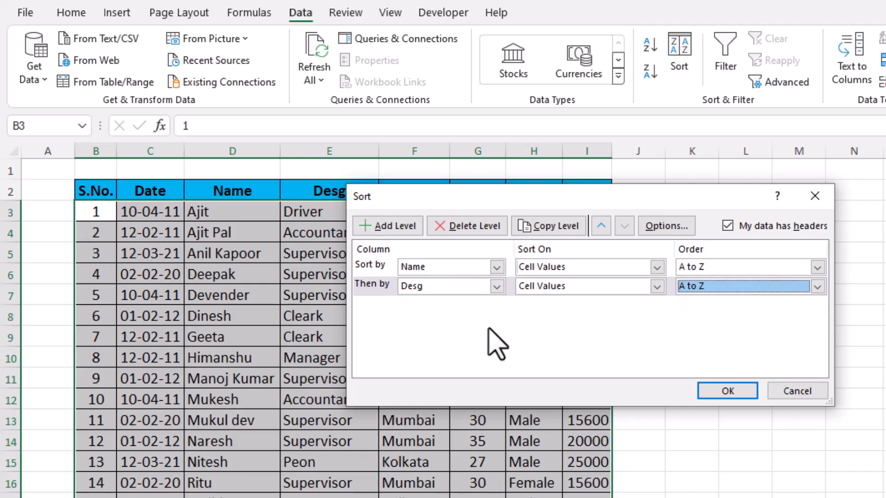
left_click(520, 306)
left_click_drag(645, 194, 544, 183)
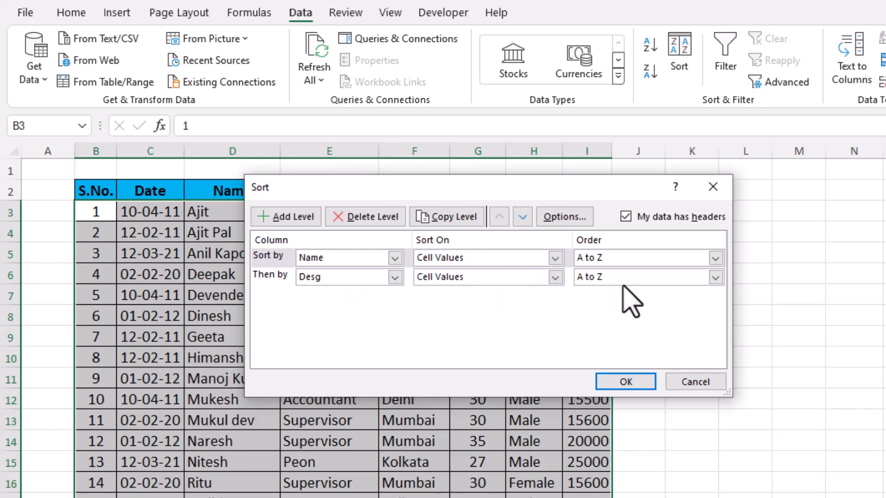
left_click(716, 277)
left_click(618, 302)
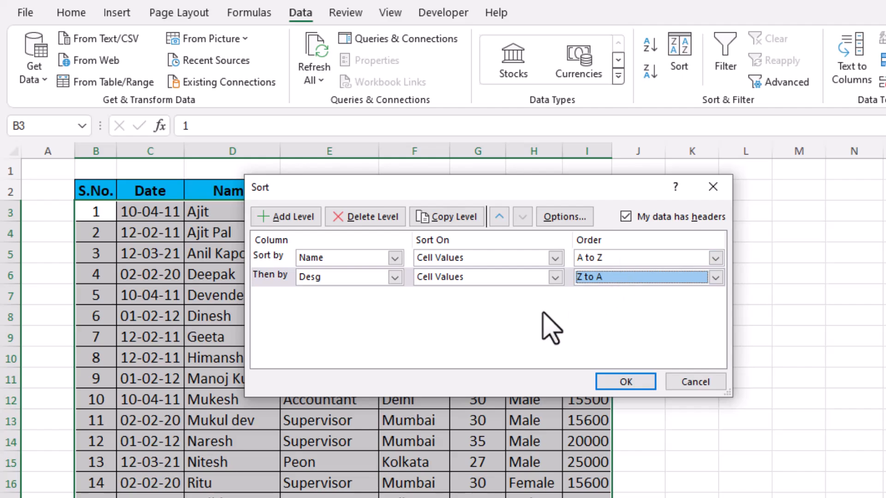
Step: Apply the two-level sort with the data marked as having no headers, and undo that sort
left_click_drag(581, 188, 562, 230)
left_click(608, 258)
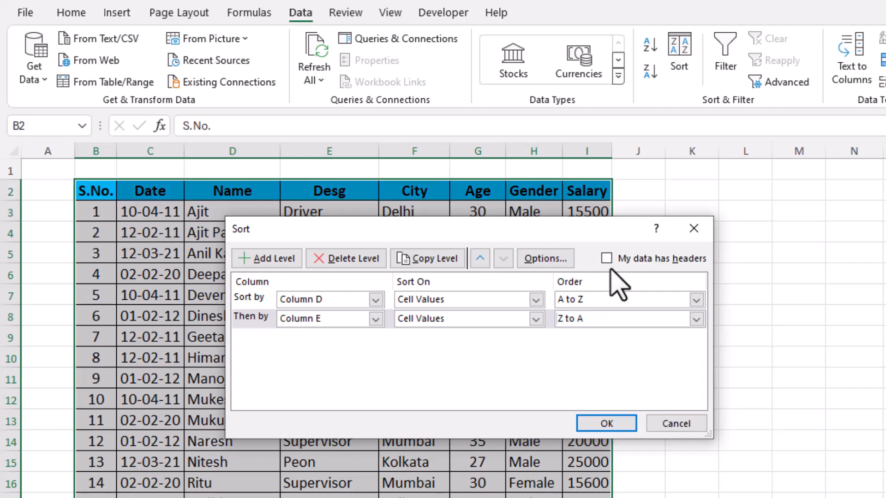
left_click(601, 422)
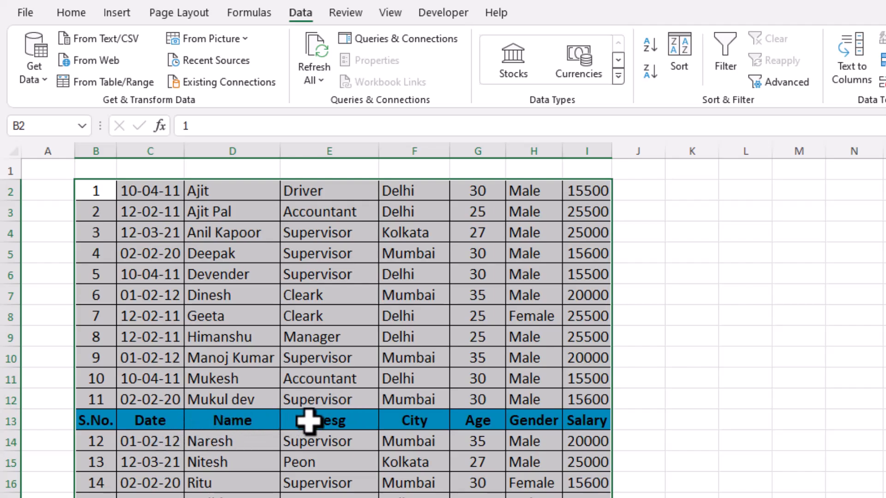
key("ctrl+z")
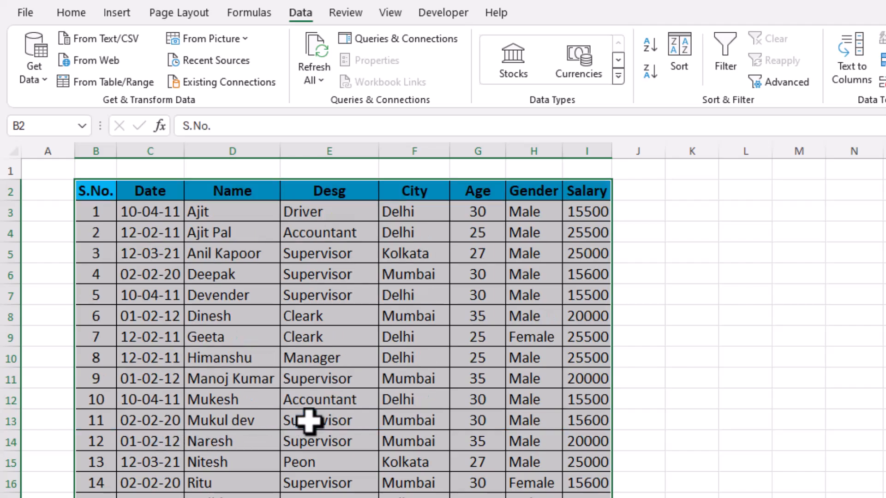
left_click(393, 264)
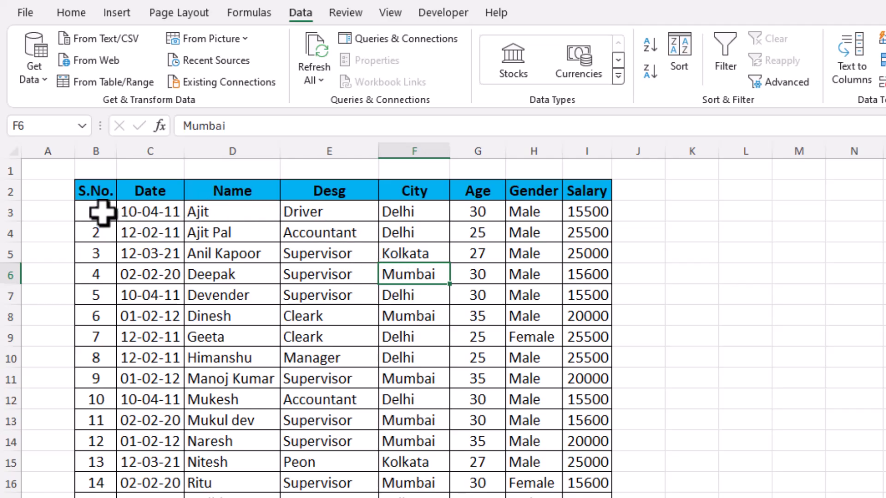
Step: Toggle filtering for the table's header row on and off again twice, starting from the Name header
left_click_drag(106, 194, 421, 192)
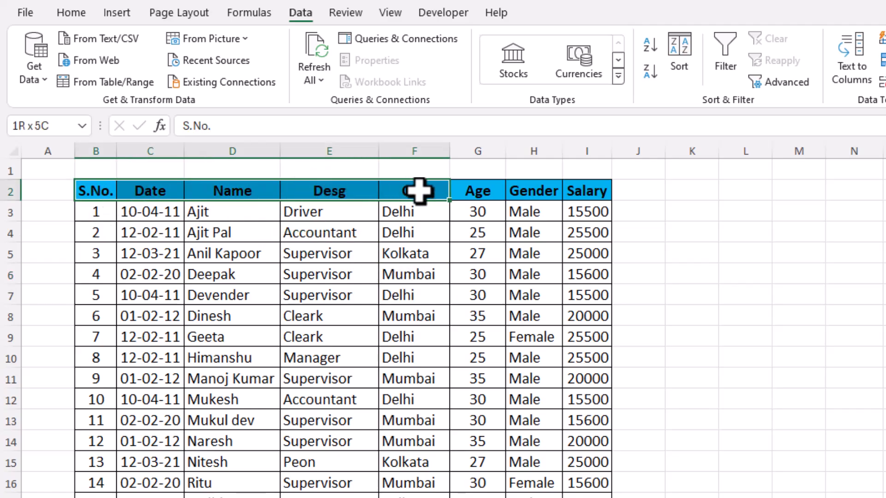
left_click(227, 189)
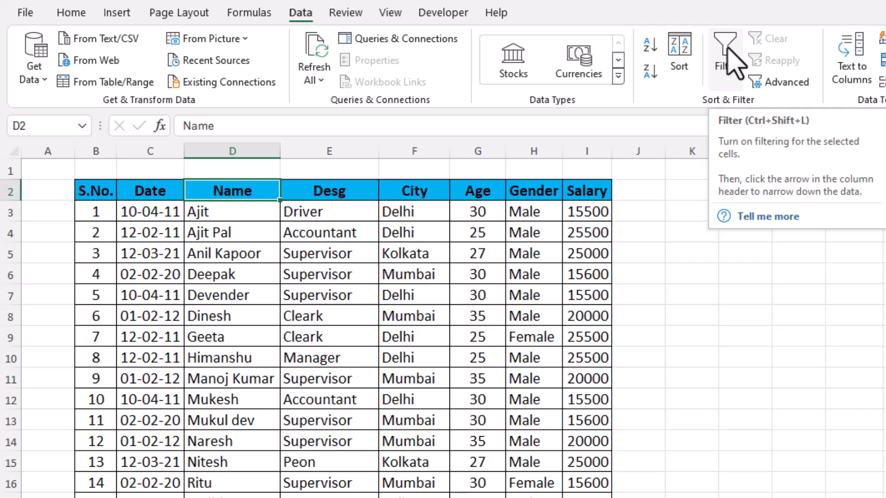
key("ctrl+shift+l")
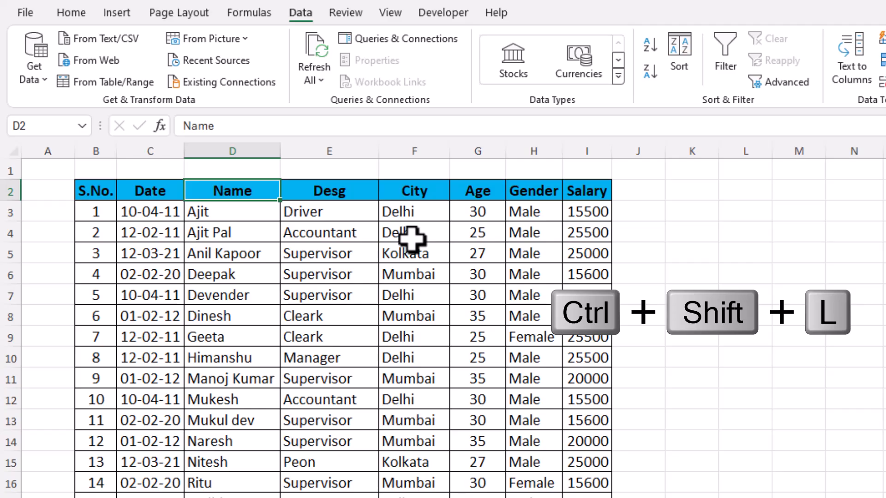
key("ctrl+shift+l")
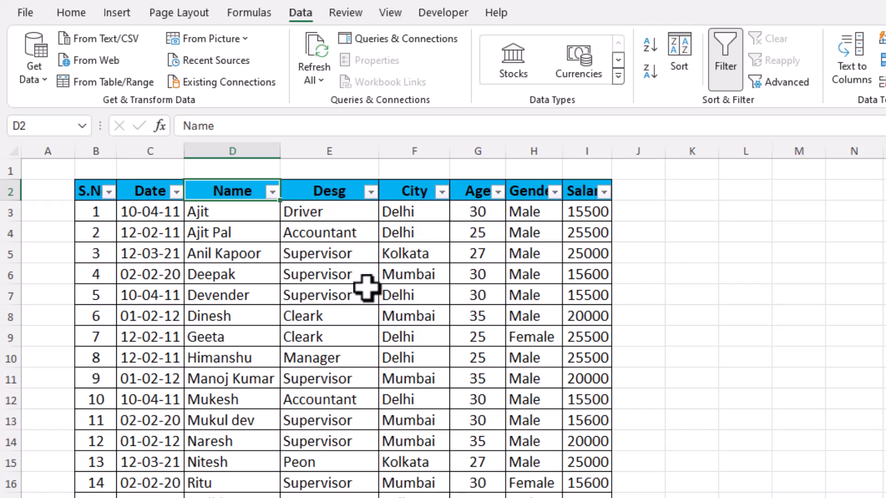
key("ctrl+shift+l")
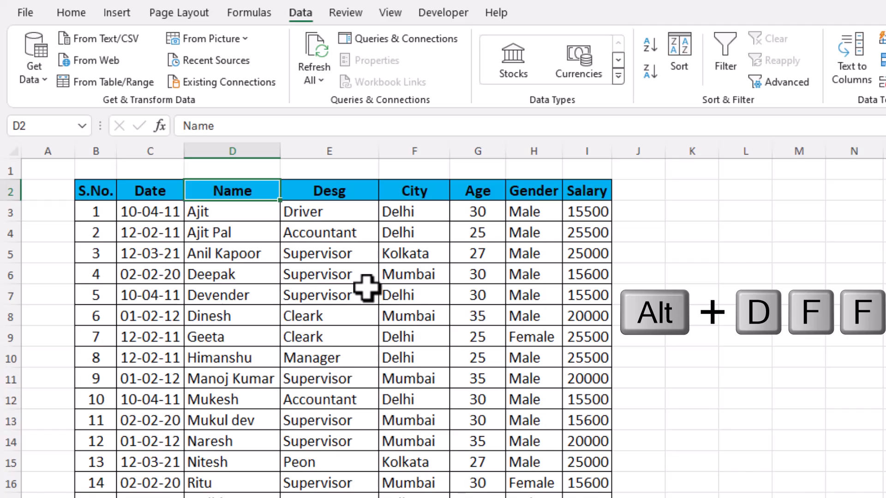
key("alt+d")
key("f")
key("f")
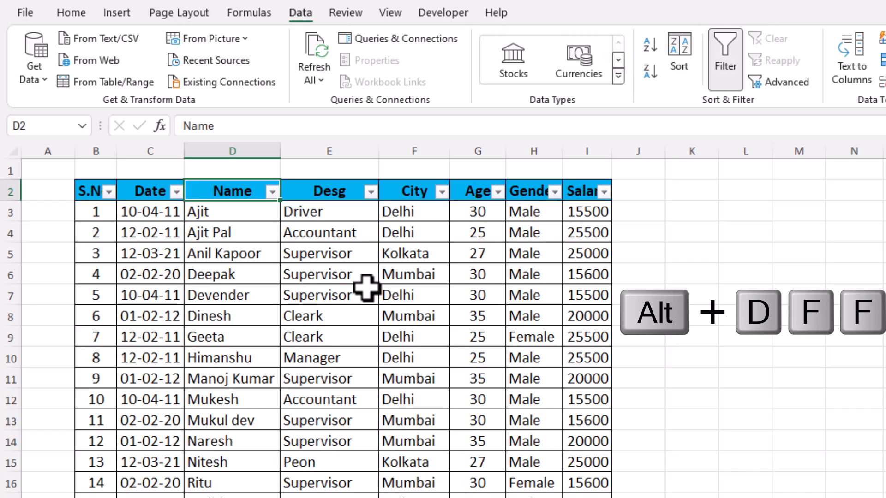
key("alt+d")
key("f")
key("f")
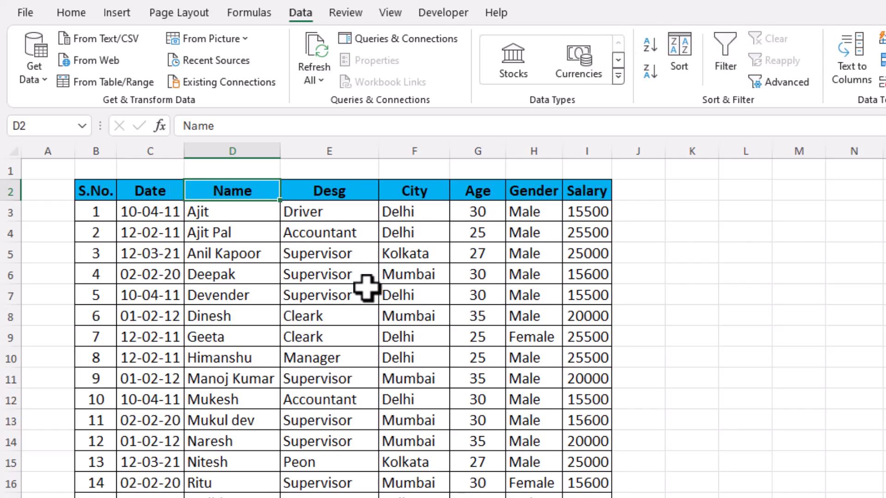
Step: Turn on filtering for the table's headers and sort the table by Date from oldest to newest
left_click(735, 56)
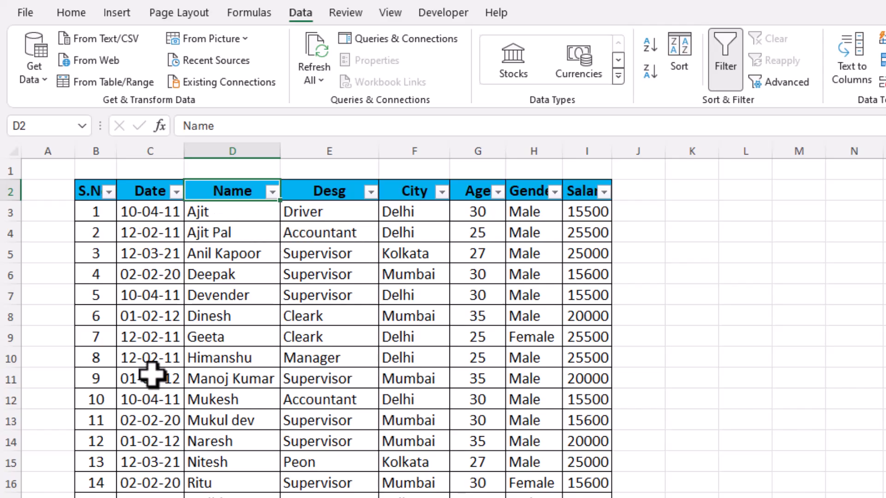
left_click(176, 192)
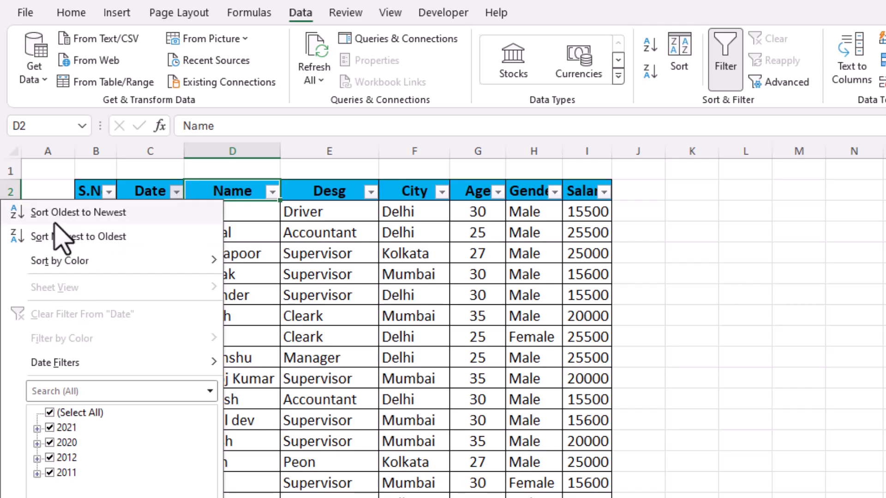
mouse_move(154, 270)
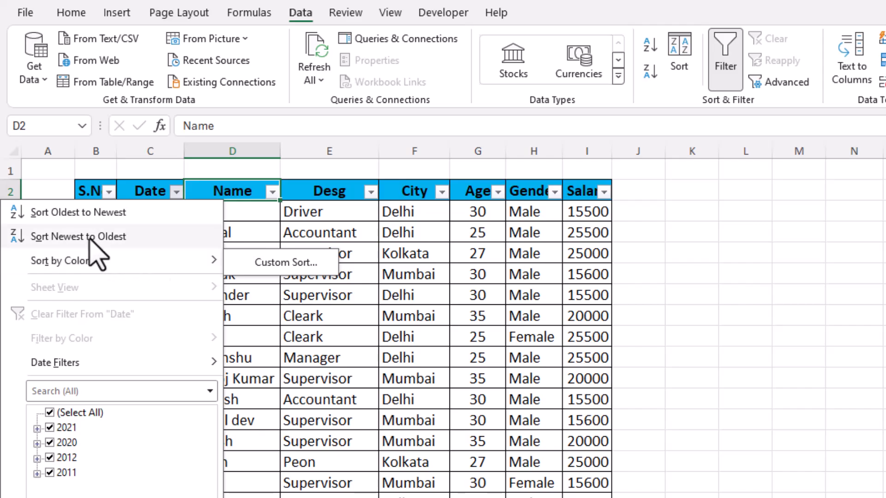
left_click(79, 216)
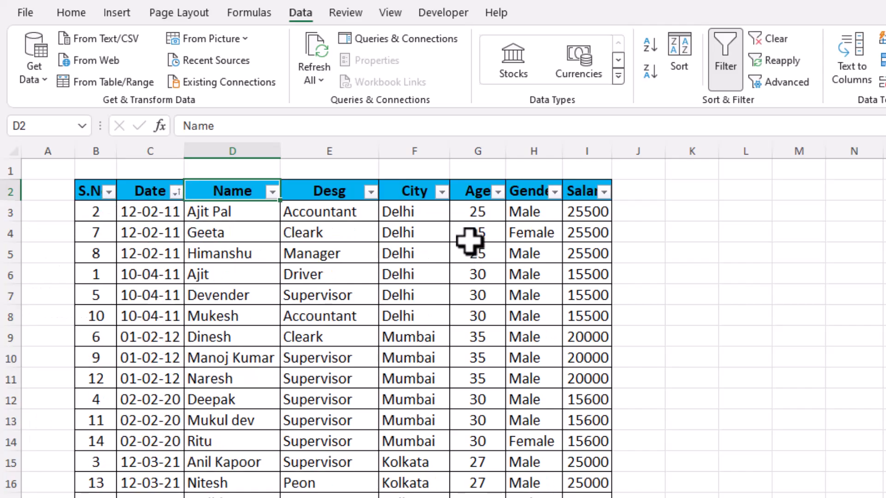
Step: Sort the table by Age from smallest to largest and select the Age values for checking
left_click(499, 191)
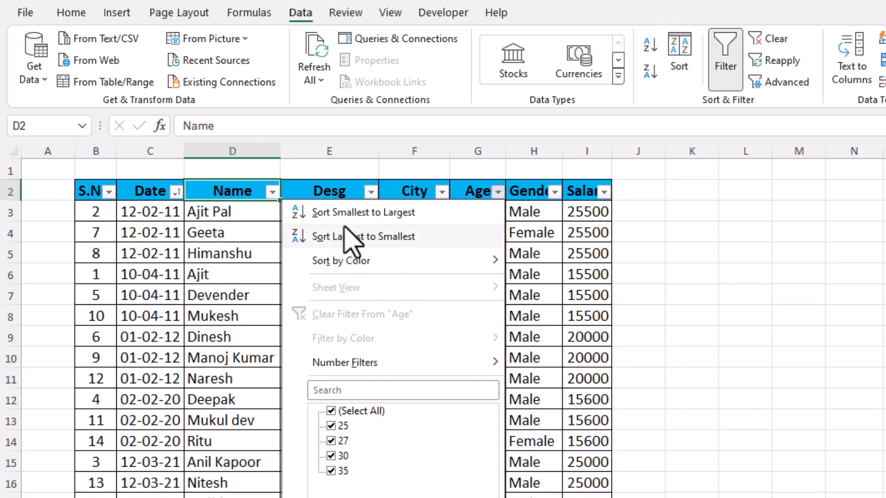
left_click(338, 213)
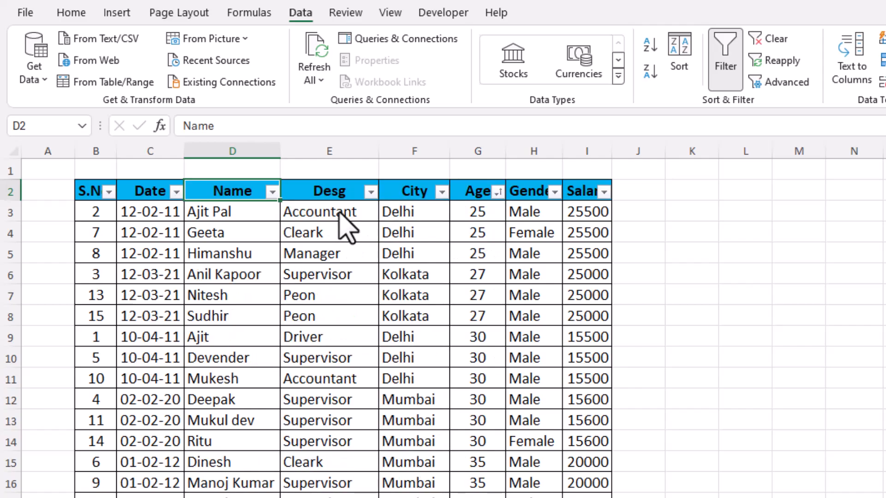
left_click(483, 216)
left_click_drag(486, 233, 488, 491)
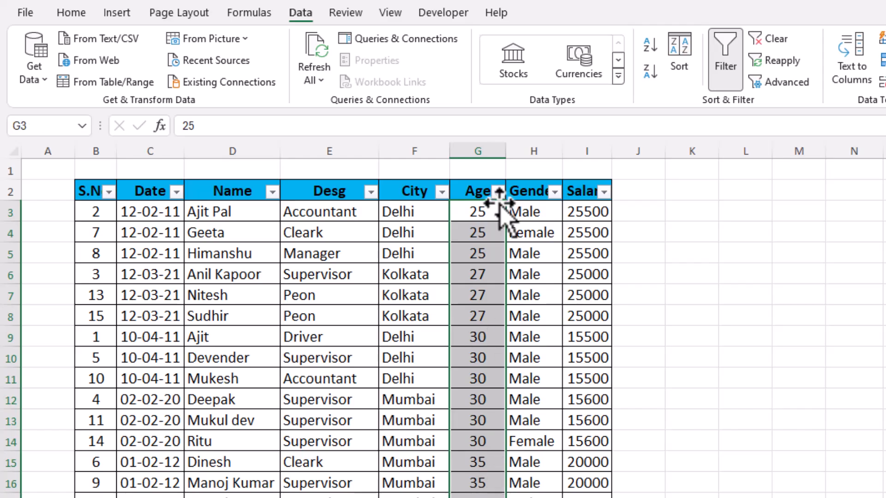
Step: View the sort and filter options of the Age column and close them without changing anything
left_click(498, 192)
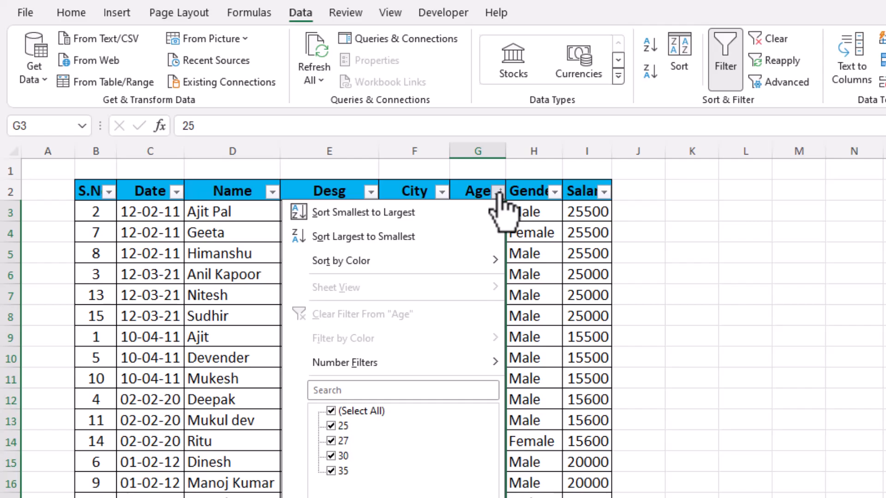
left_click(497, 193)
left_click(477, 237)
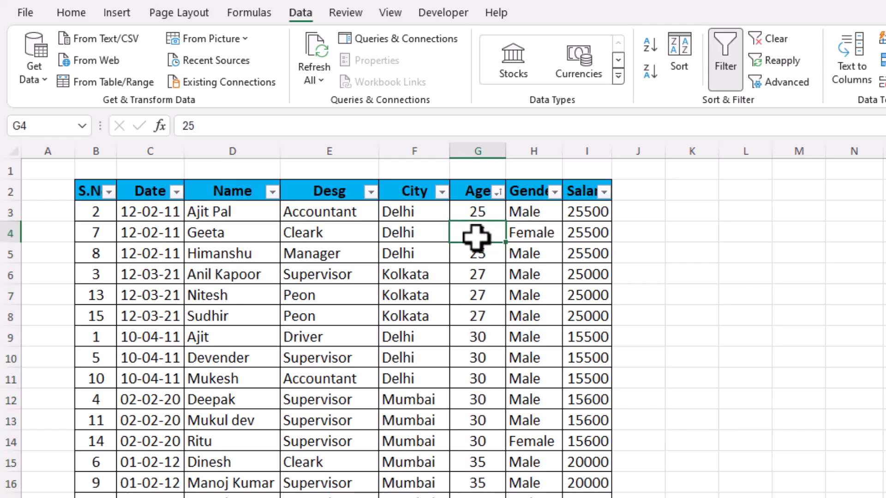